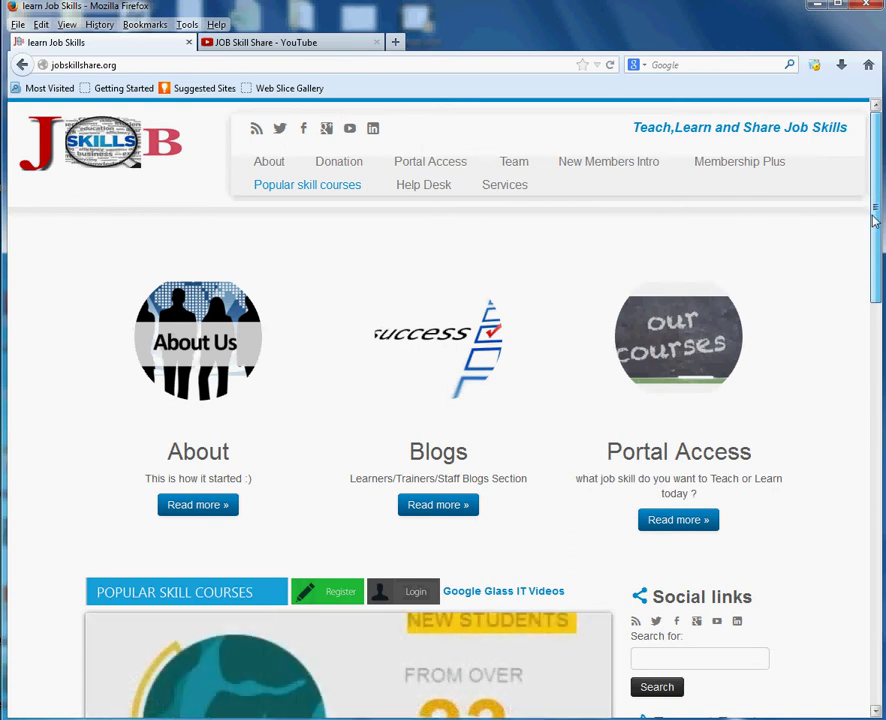
Step: Scroll through the Job Skills Share homepage's About, Blogs and Portal Access sections
left_click_drag(874, 220, 880, 272)
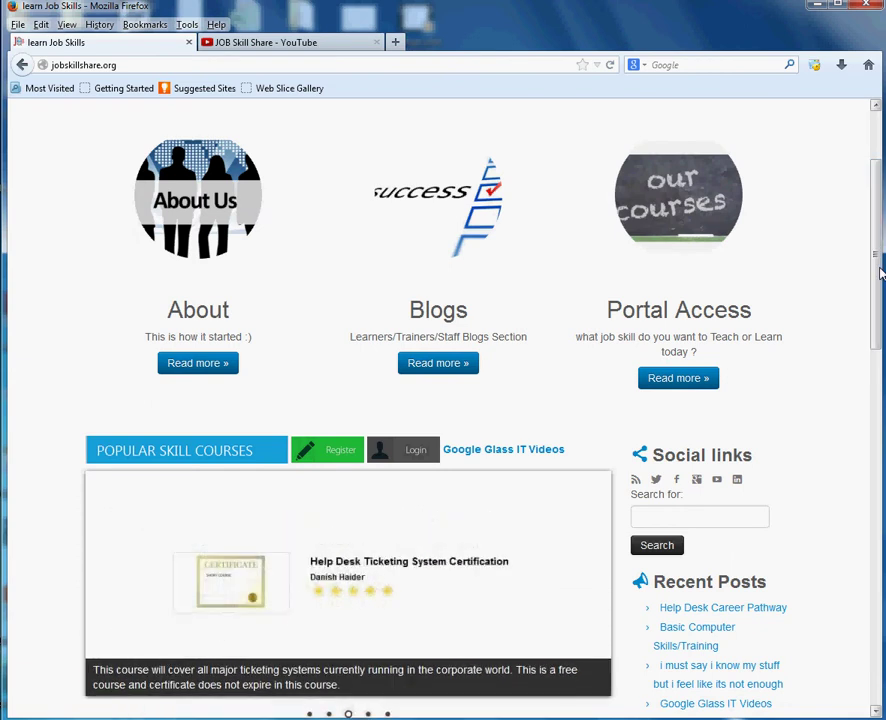
left_click_drag(880, 272, 880, 212)
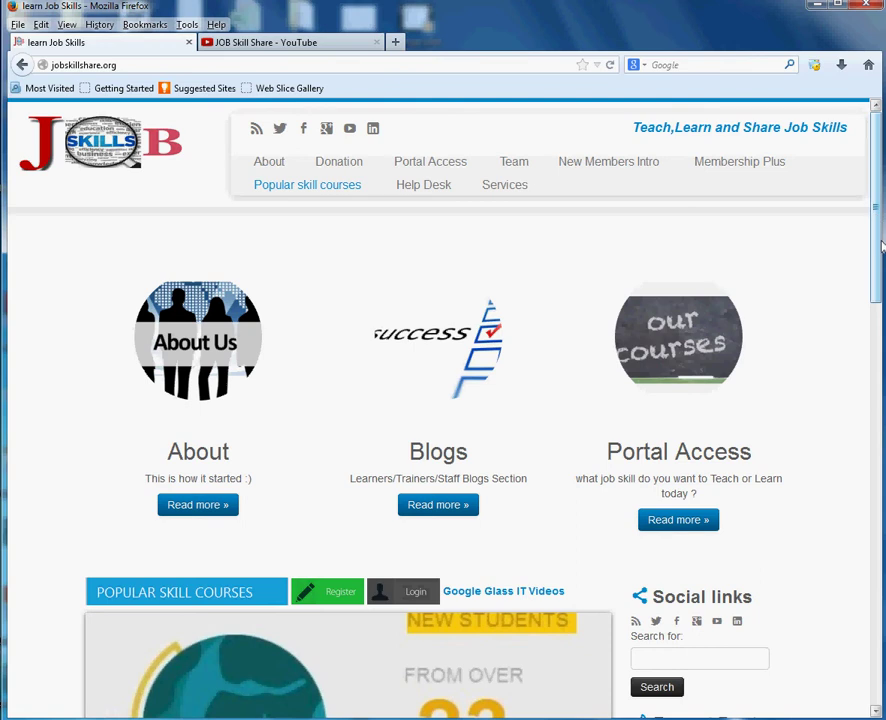
scroll(882, 245, "down", 3)
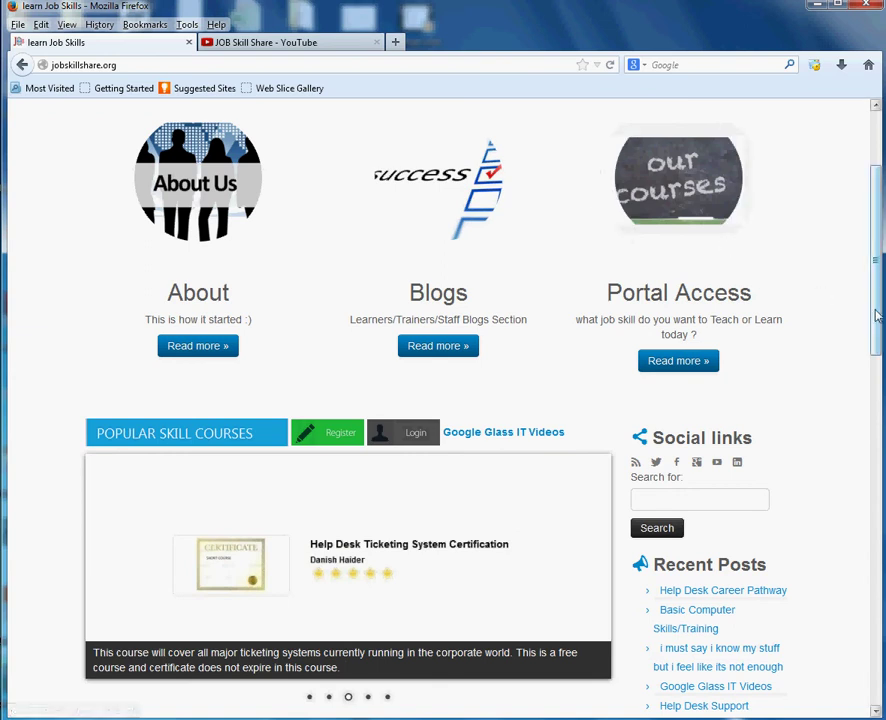
scroll(726, 247, "up", 2)
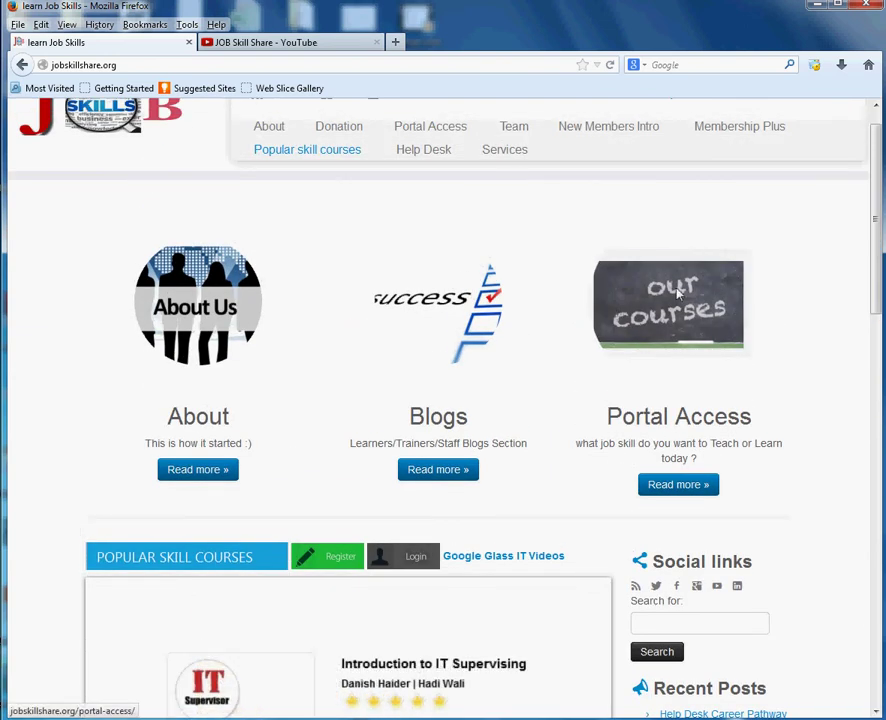
Step: Enter the Campus Portal from Portal Access and scroll down to the Active directory course
left_click(659, 307)
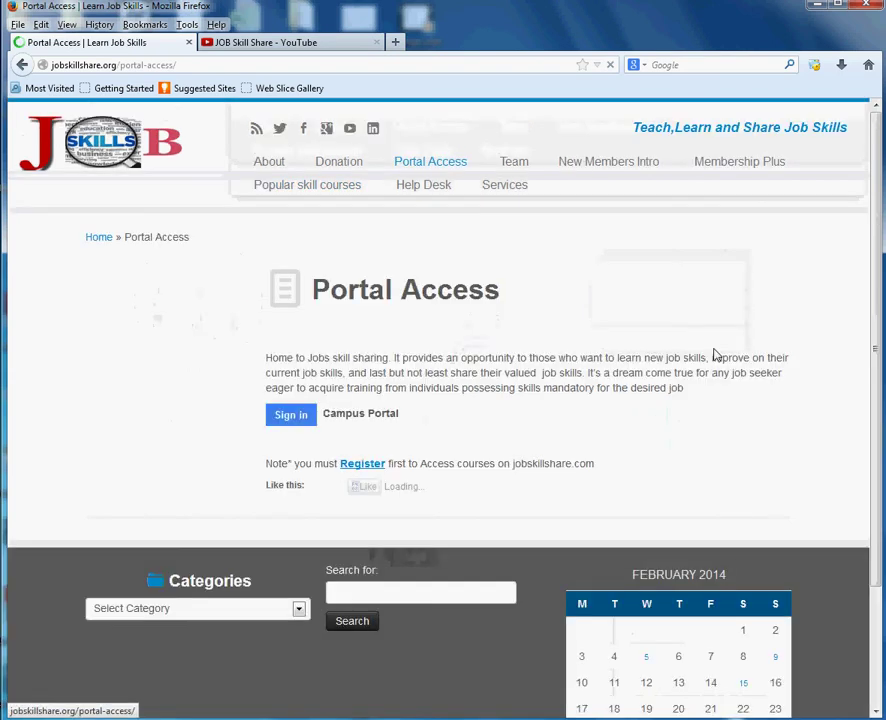
left_click(378, 418)
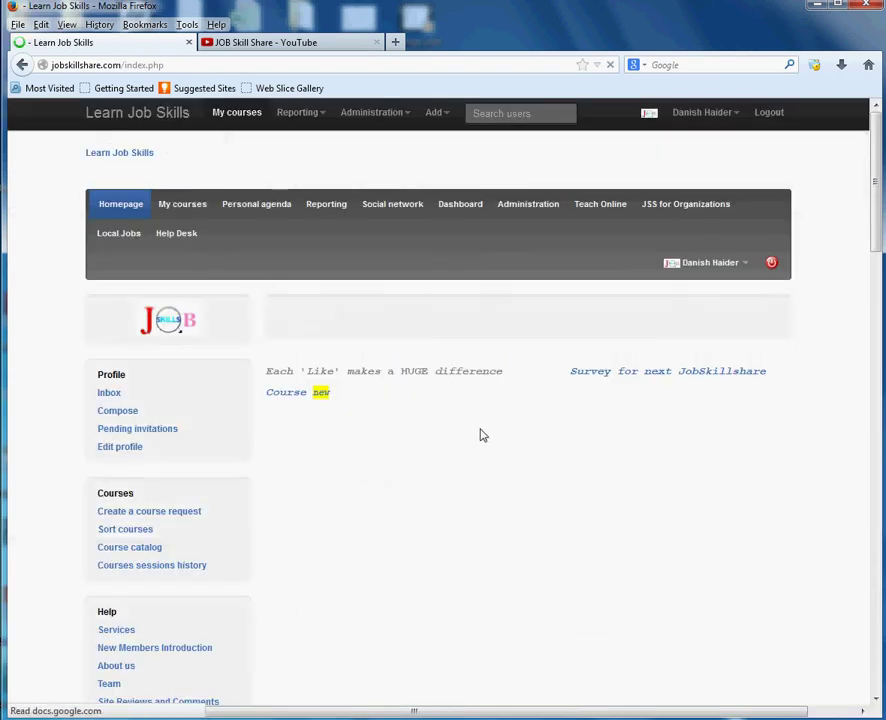
scroll(692, 350, "down", 3)
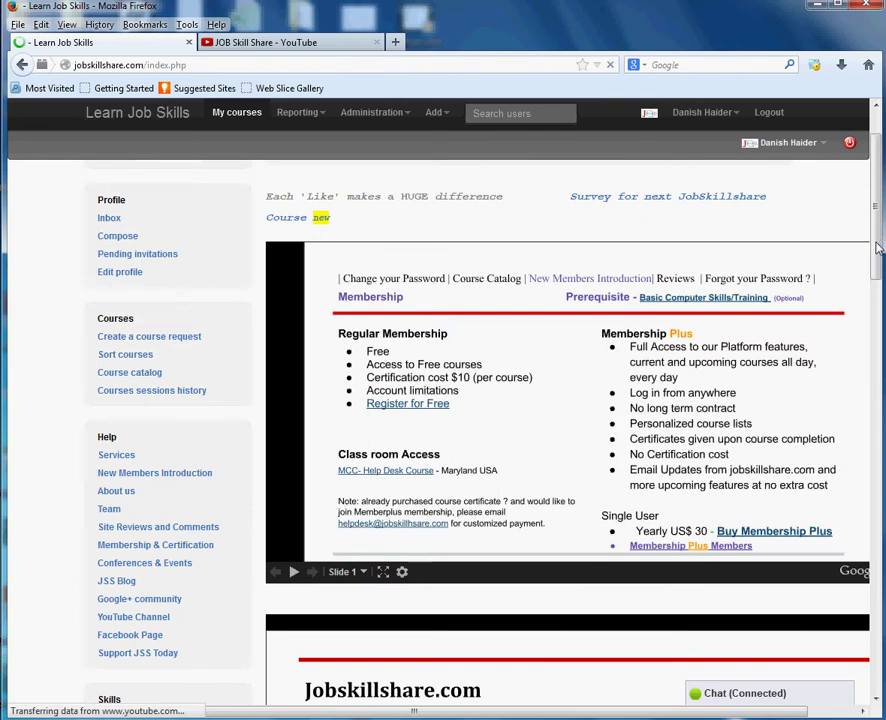
left_click_drag(877, 248, 880, 572)
scroll(572, 530, "down", 2)
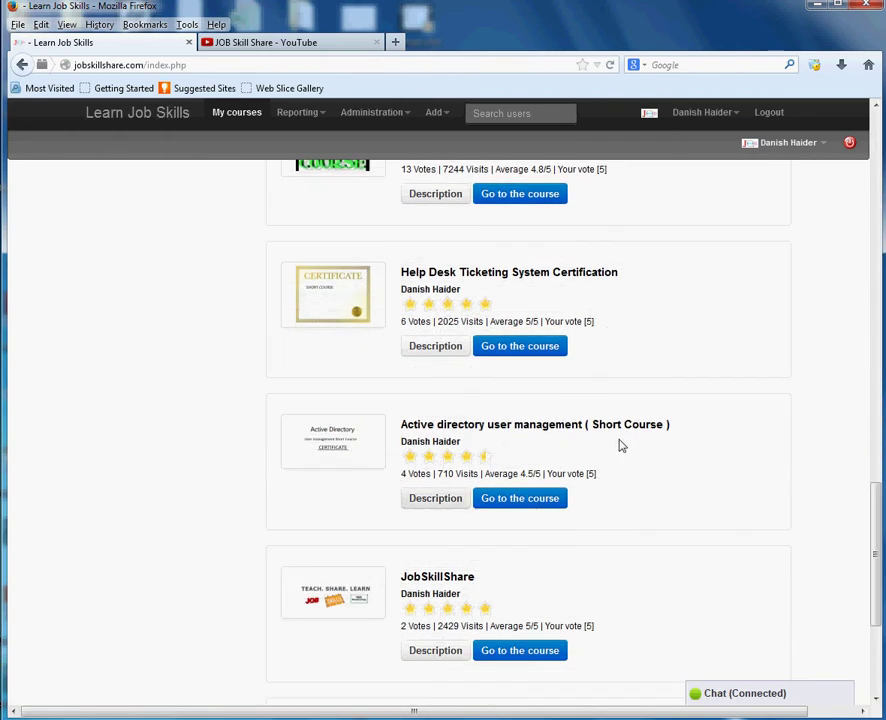
Step: Open the Active directory user management course and start its learning path
left_click(555, 503)
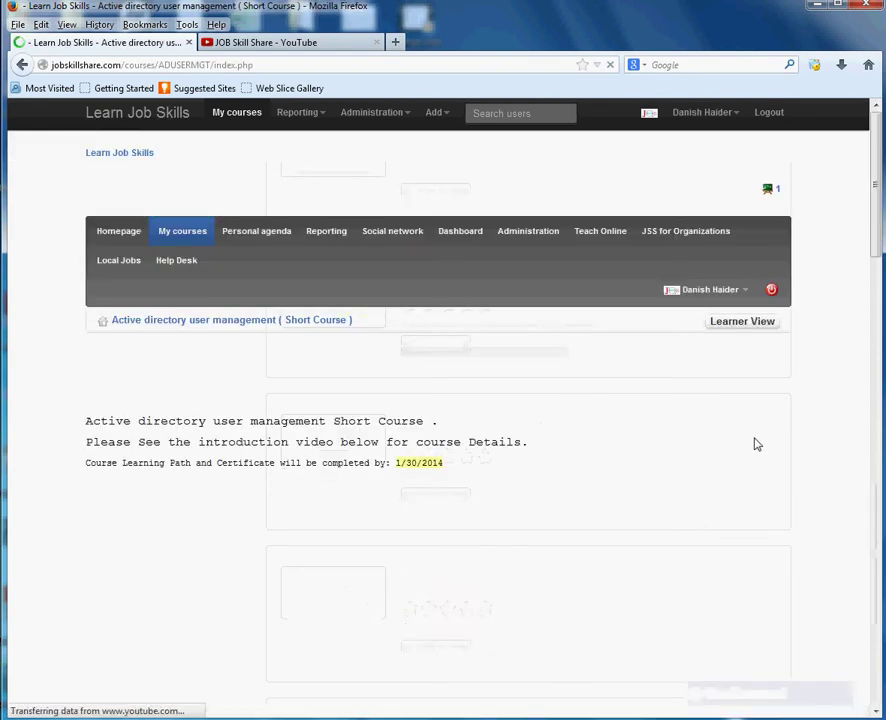
left_click_drag(875, 261, 882, 481)
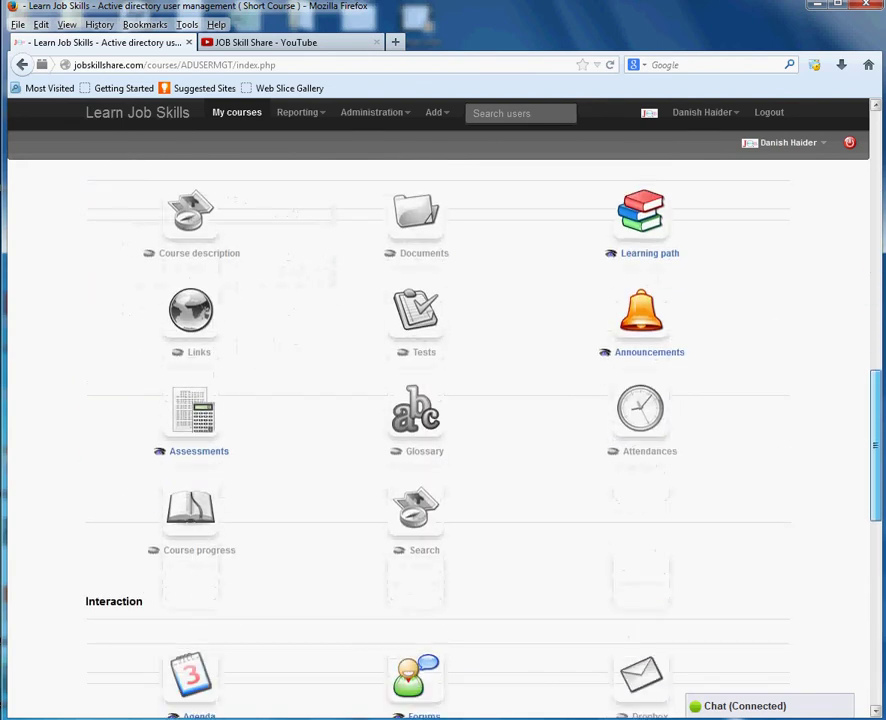
left_click(660, 228)
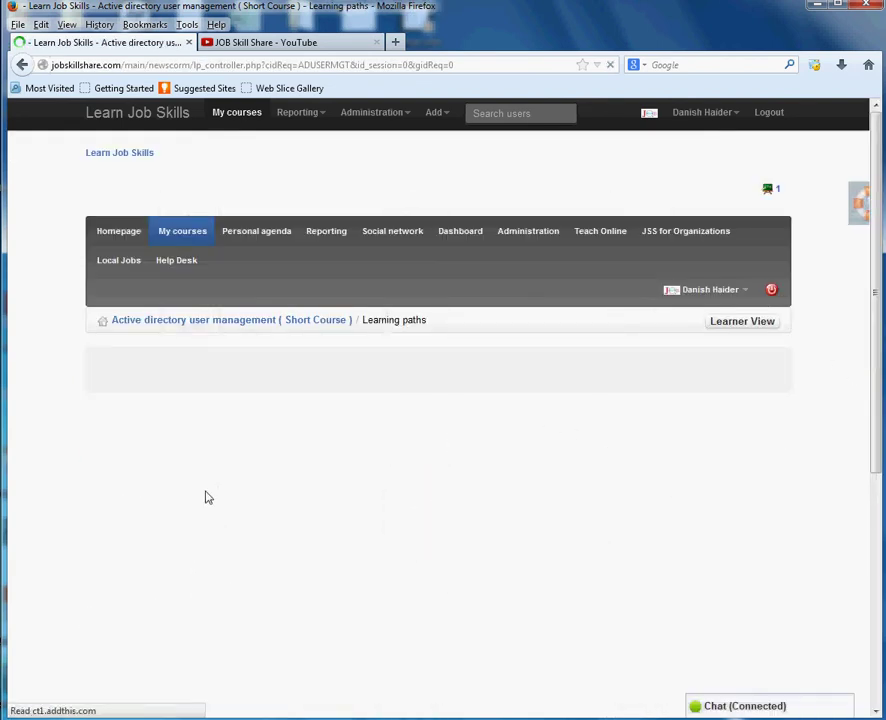
scroll(210, 535, "down", 5)
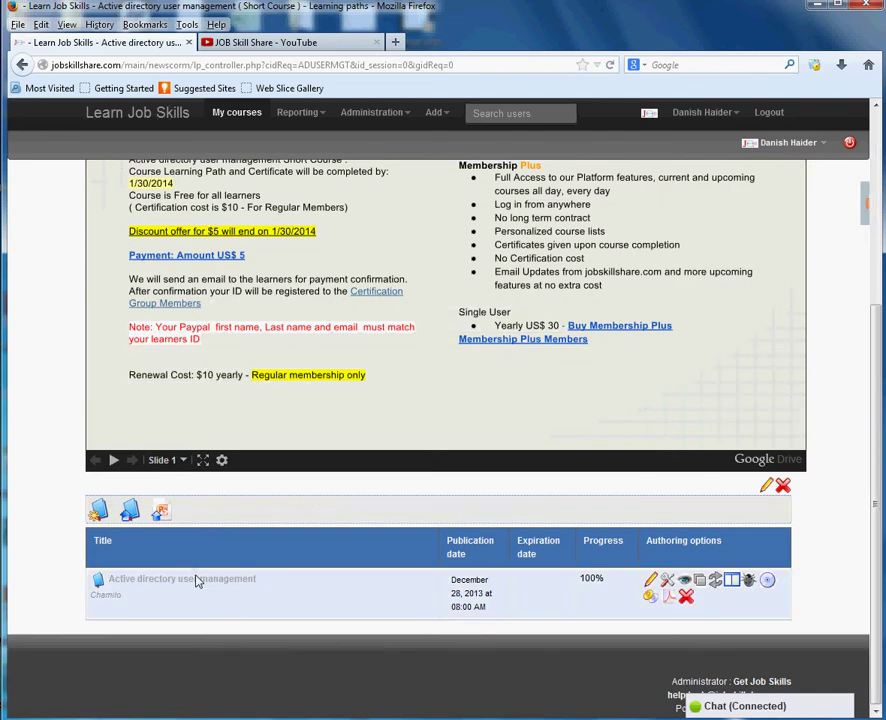
left_click(145, 580)
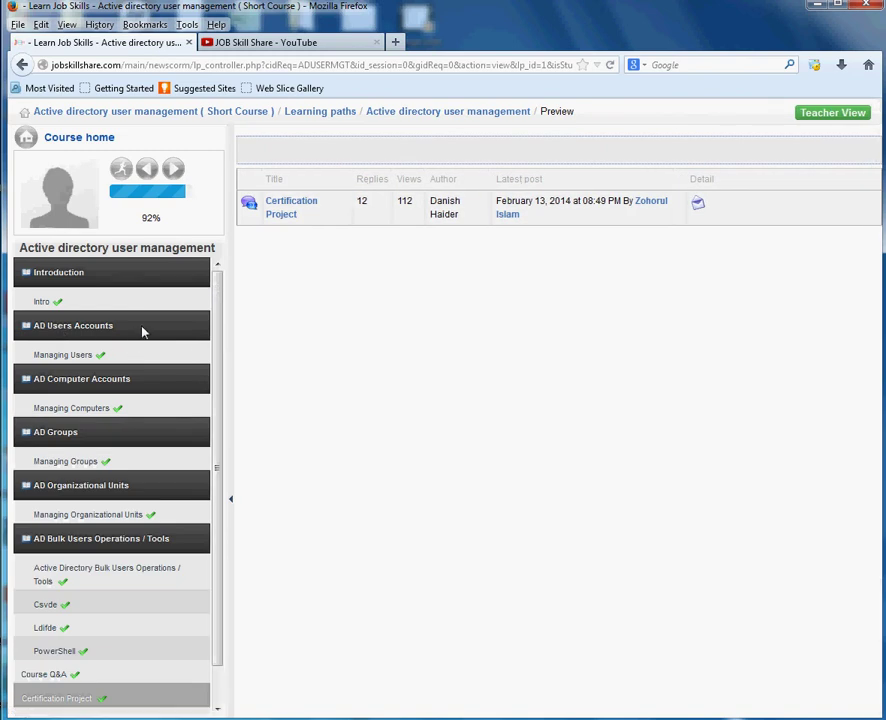
Step: Open the Managing Users lesson and scroll through its Active Directory training videos
left_click(205, 354)
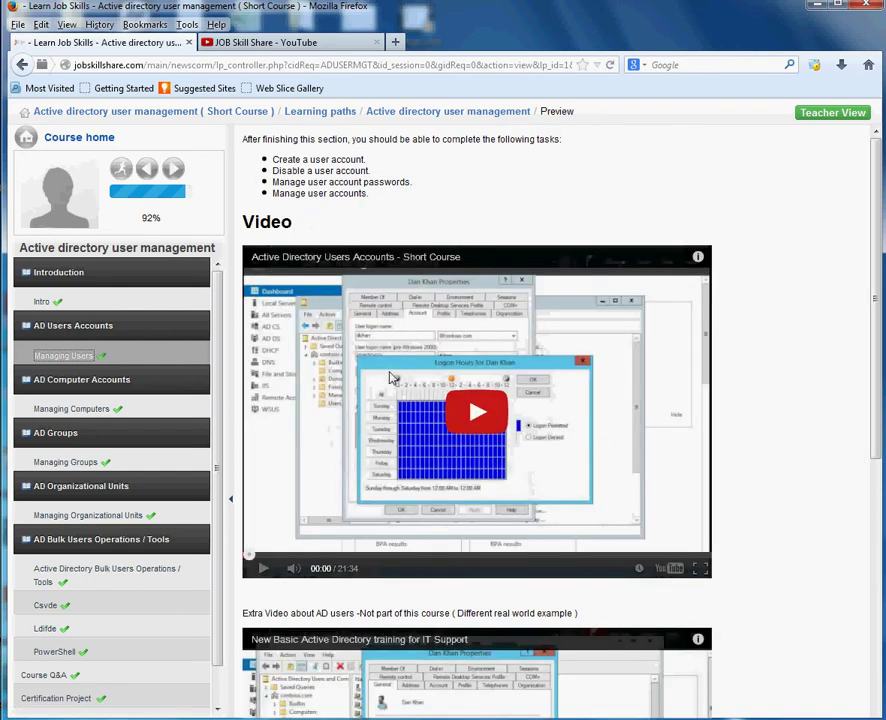
scroll(254, 513, "down", 4)
scroll(254, 513, "down", 1)
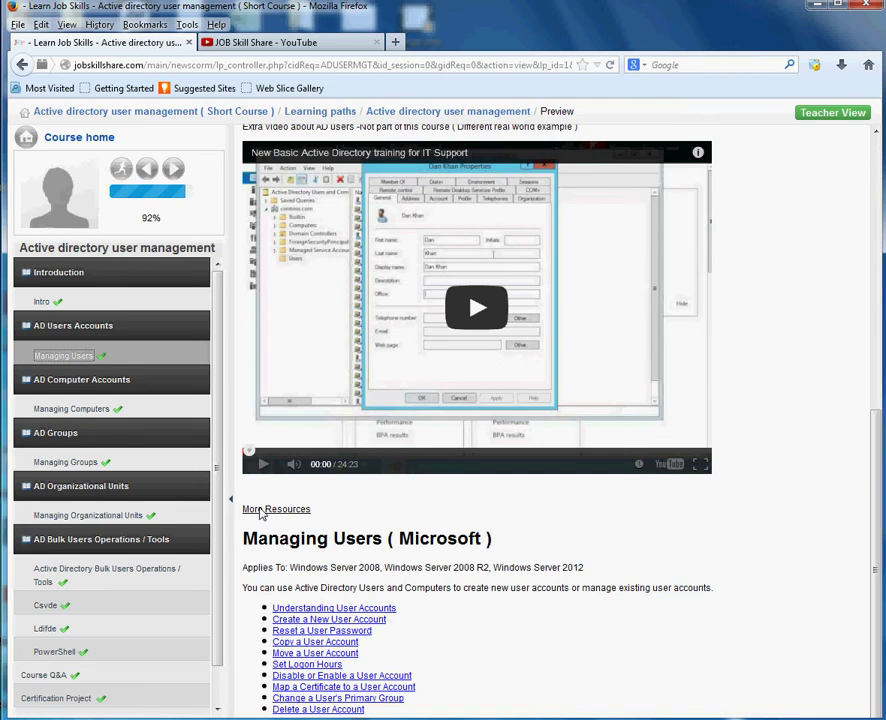
scroll(260, 512, "up", 3)
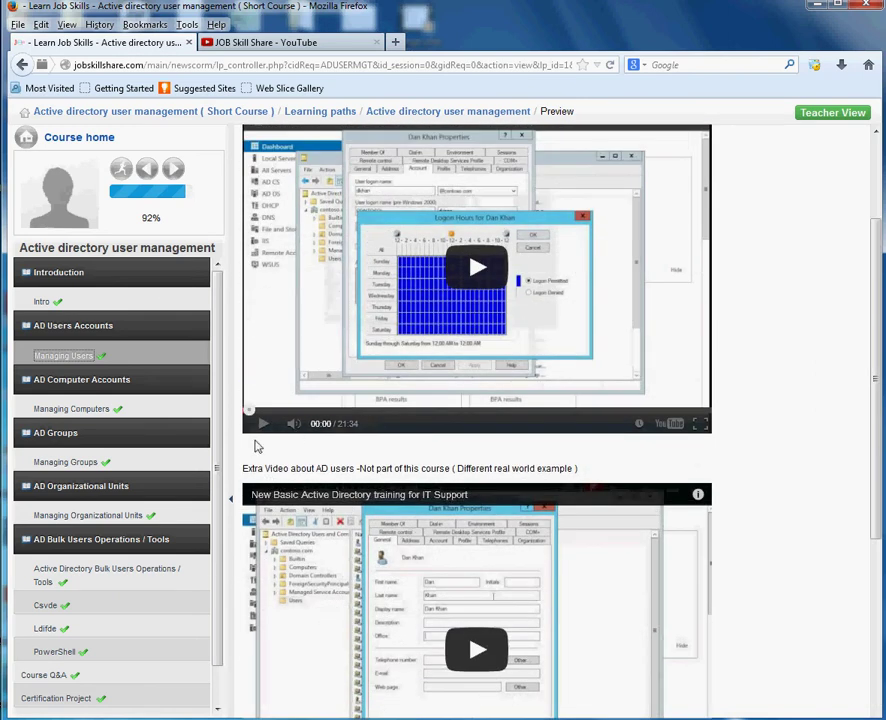
scroll(215, 393, "down", 1)
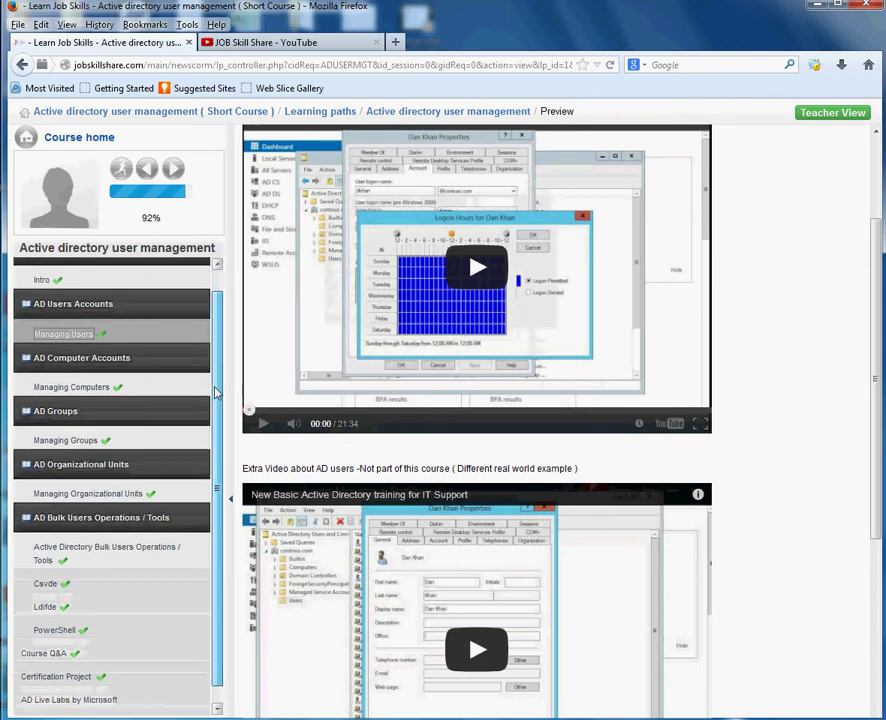
scroll(200, 395, "down", 1)
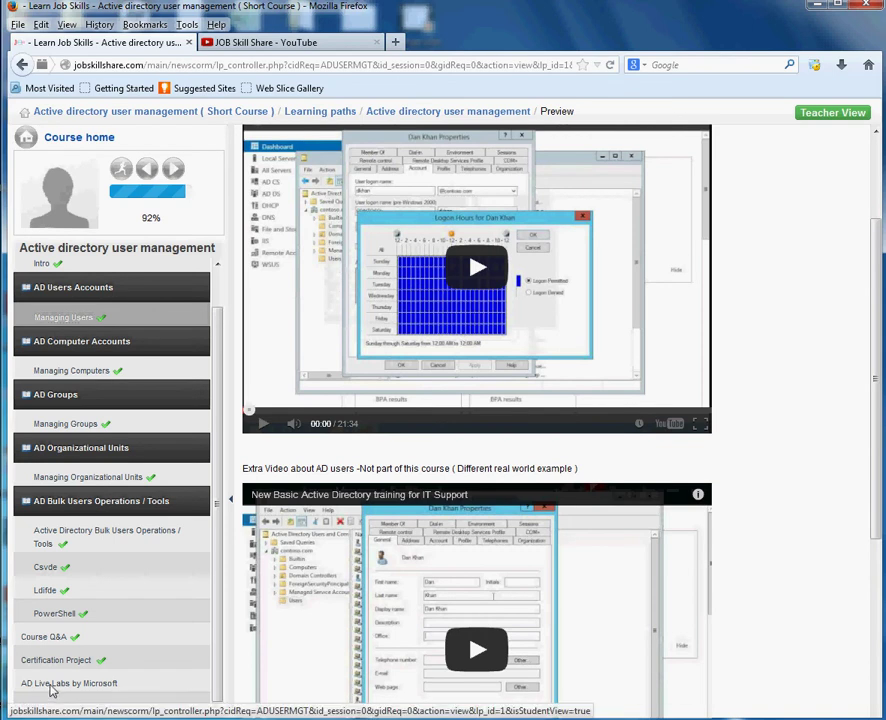
Step: Open AD Live Labs by Microsoft, copy the live lab URL, and bring up Internet Explorer
left_click(52, 686)
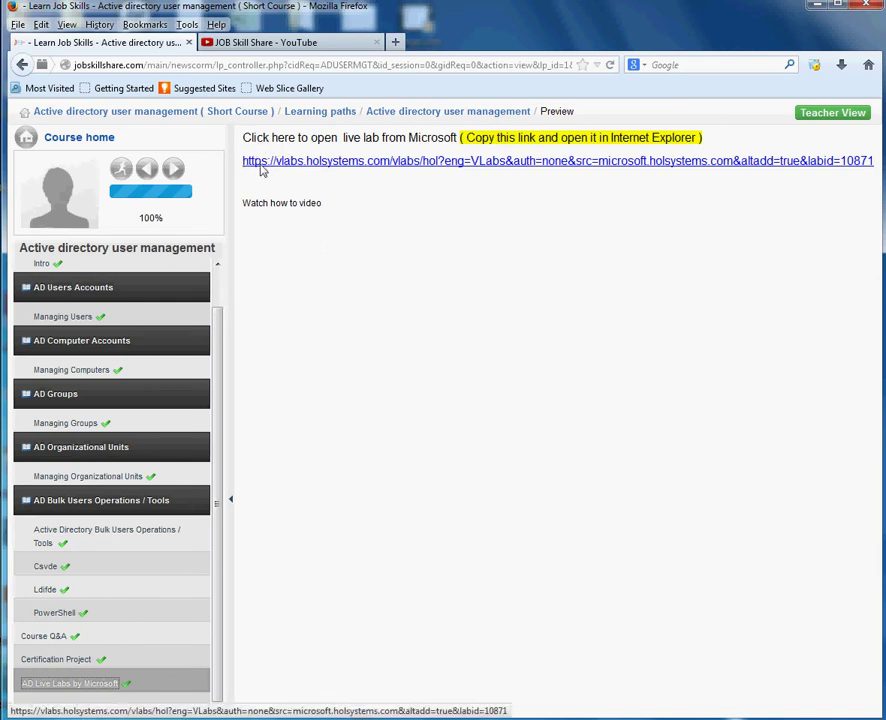
left_click_drag(461, 138, 688, 149)
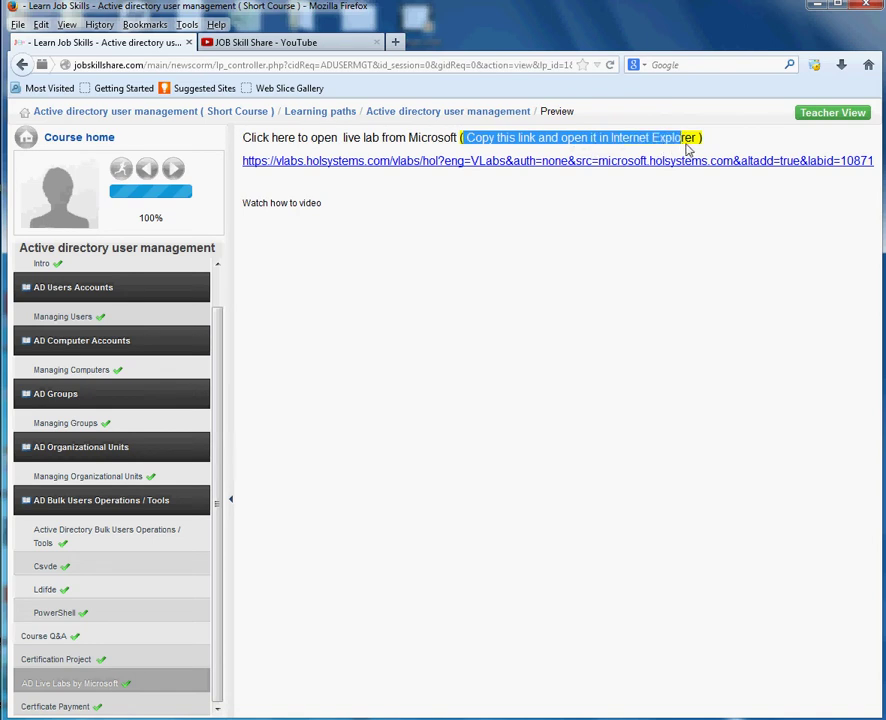
left_click_drag(242, 160, 881, 167)
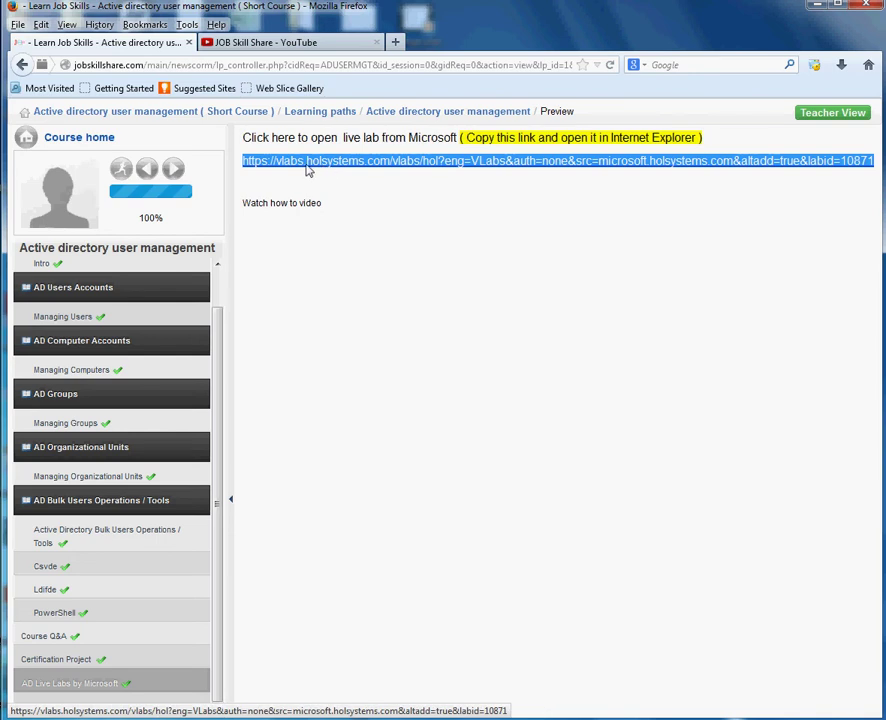
right_click(287, 167)
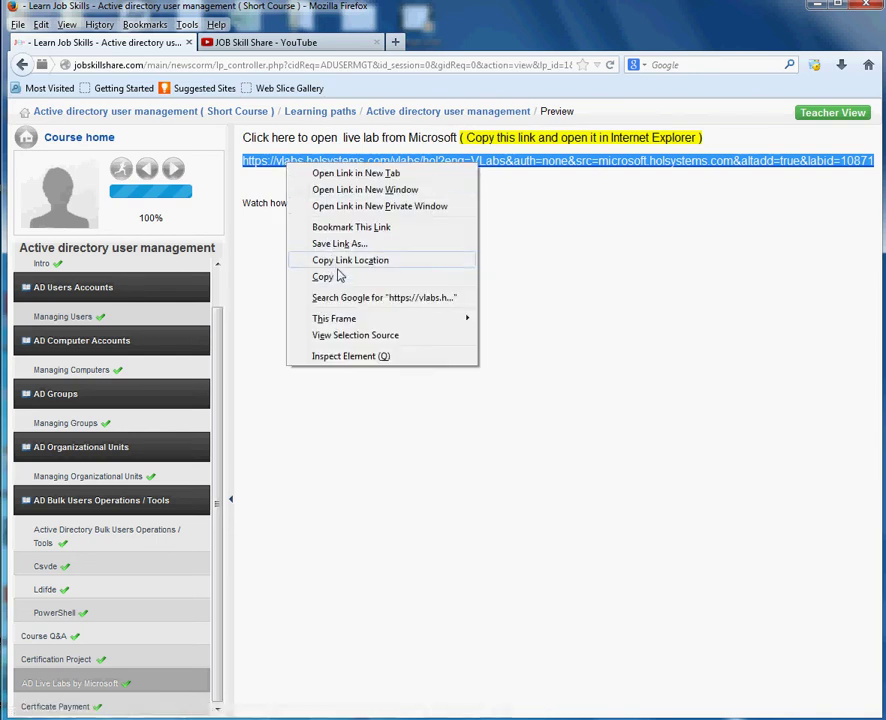
left_click(340, 204)
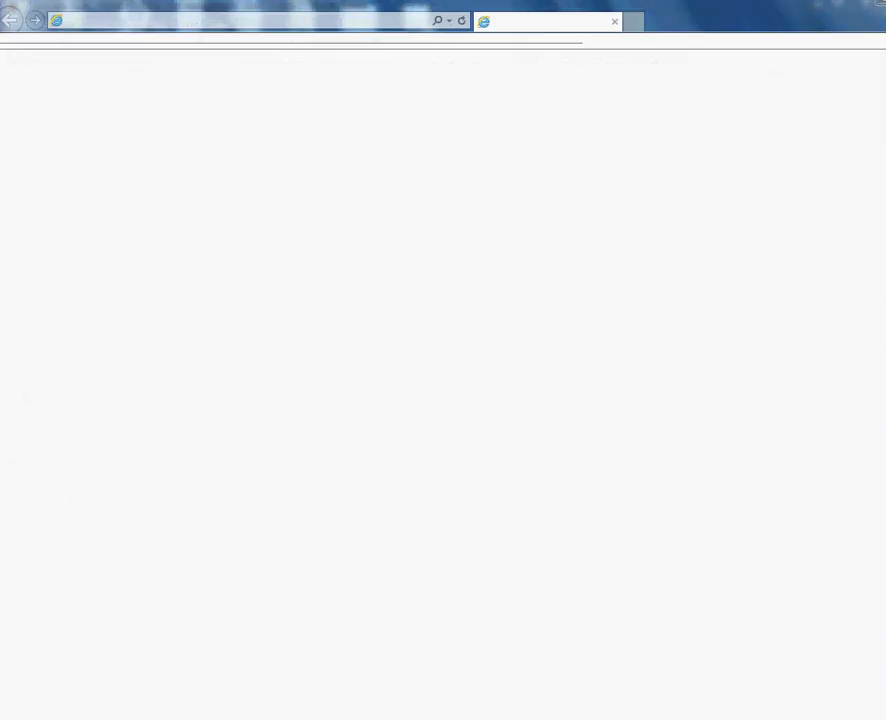
left_click_drag(660, 10, 462, 20)
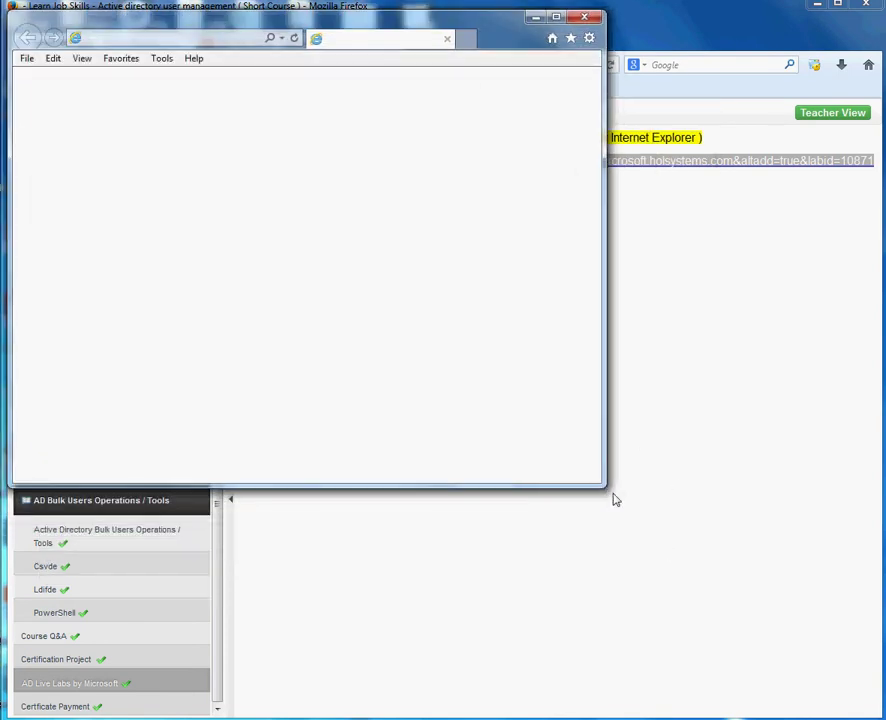
Step: Enlarge Internet Explorer to full screen and load the pasted vlabs.holsystems.com lab address
left_click_drag(615, 500, 797, 673)
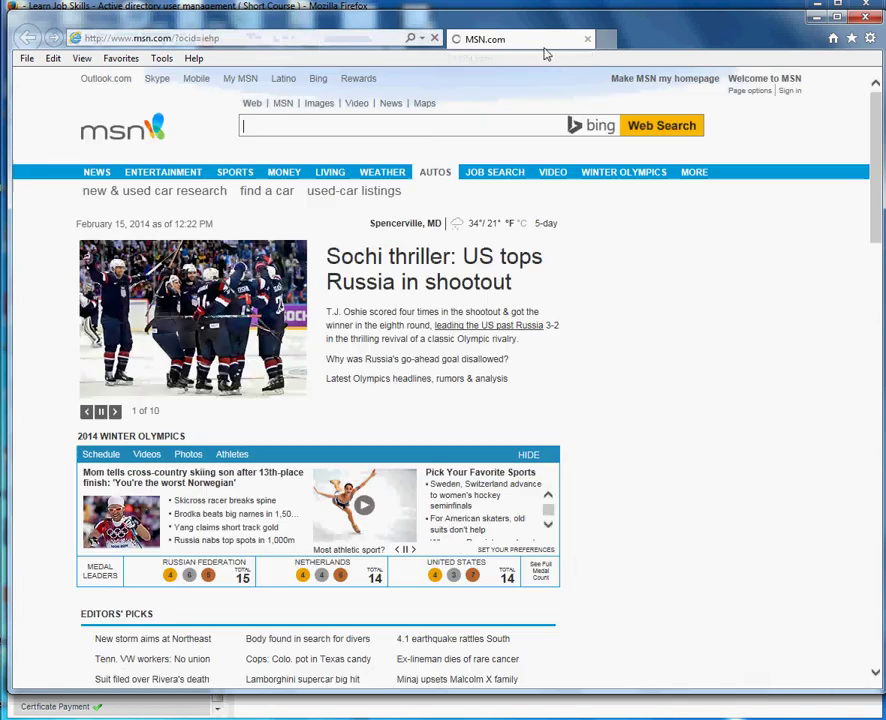
left_click(226, 38)
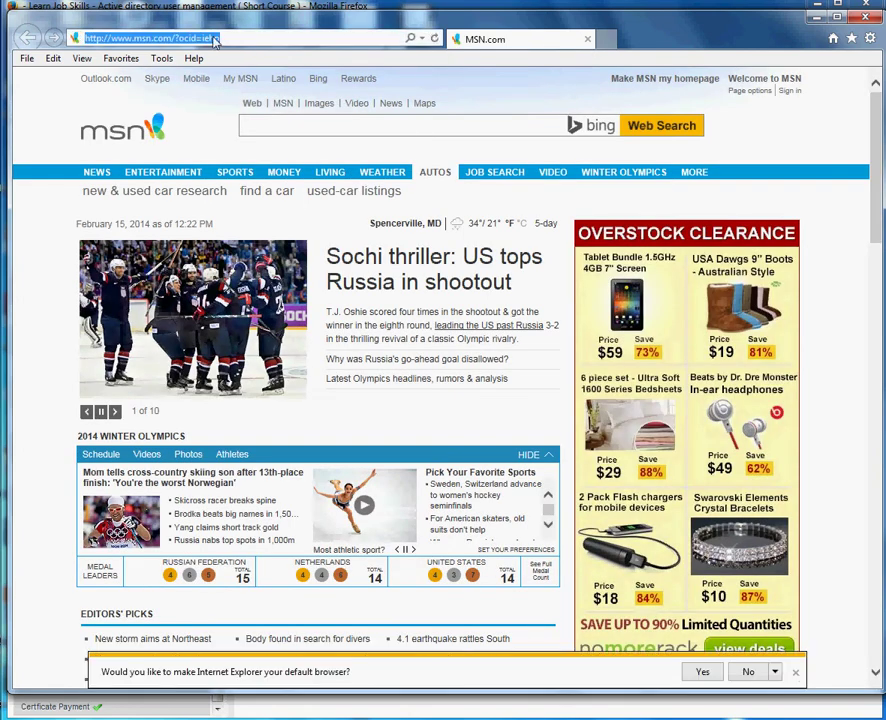
right_click(226, 38)
key("Escape")
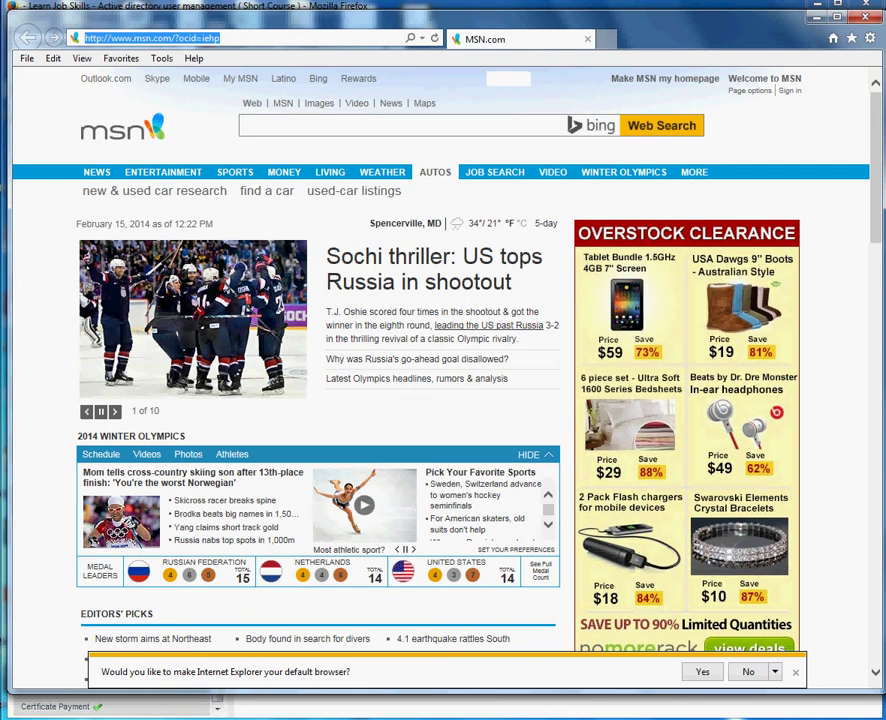
key("ctrl+v")
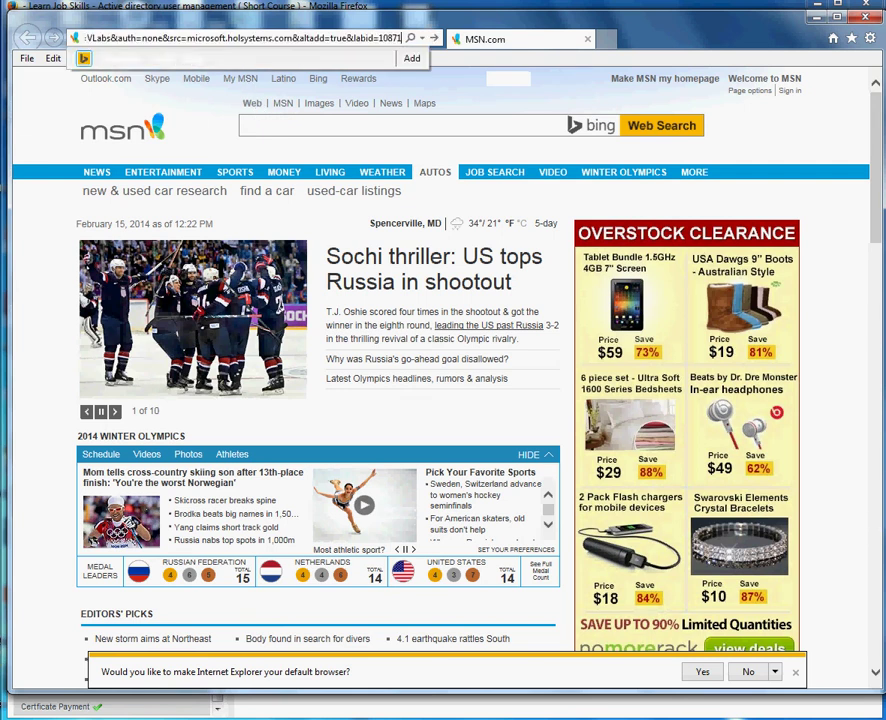
left_click(436, 39)
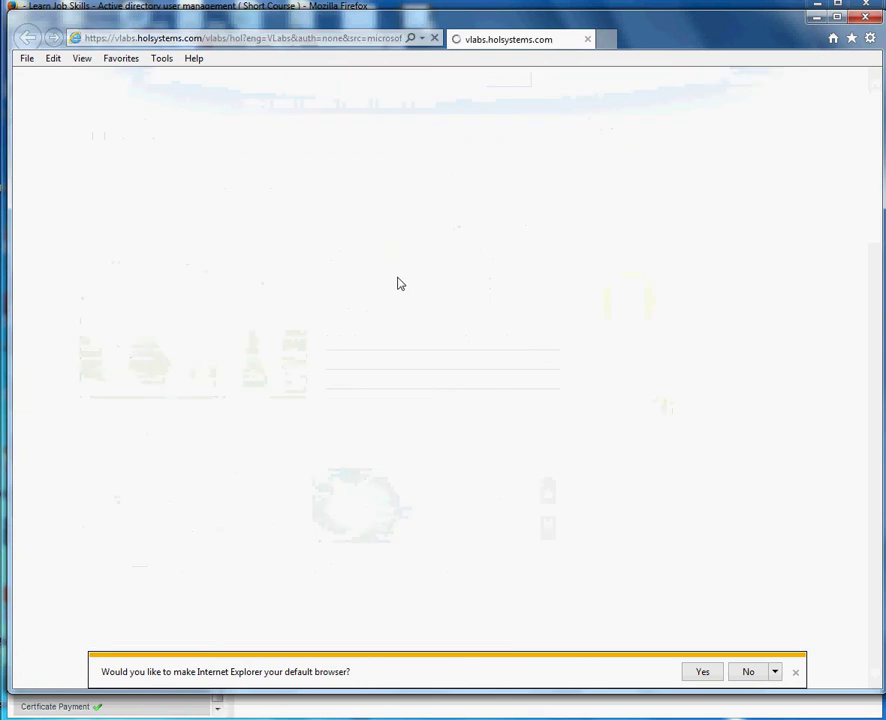
Step: Dismiss the default-browser prompt and read the Getting to Know Windows Server 2012 R2 description
left_click(796, 676)
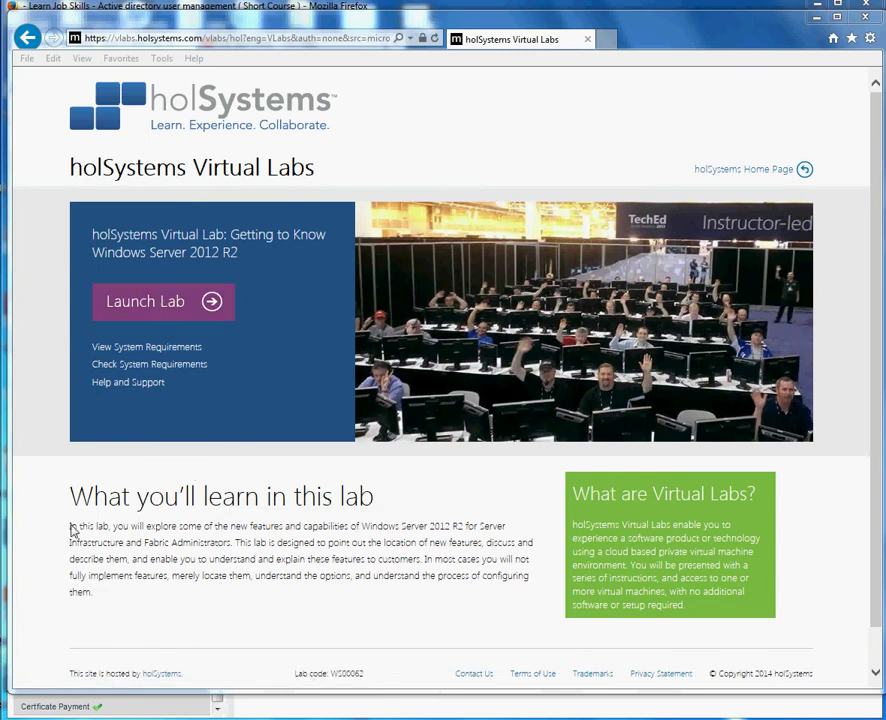
left_click_drag(72, 528, 523, 598)
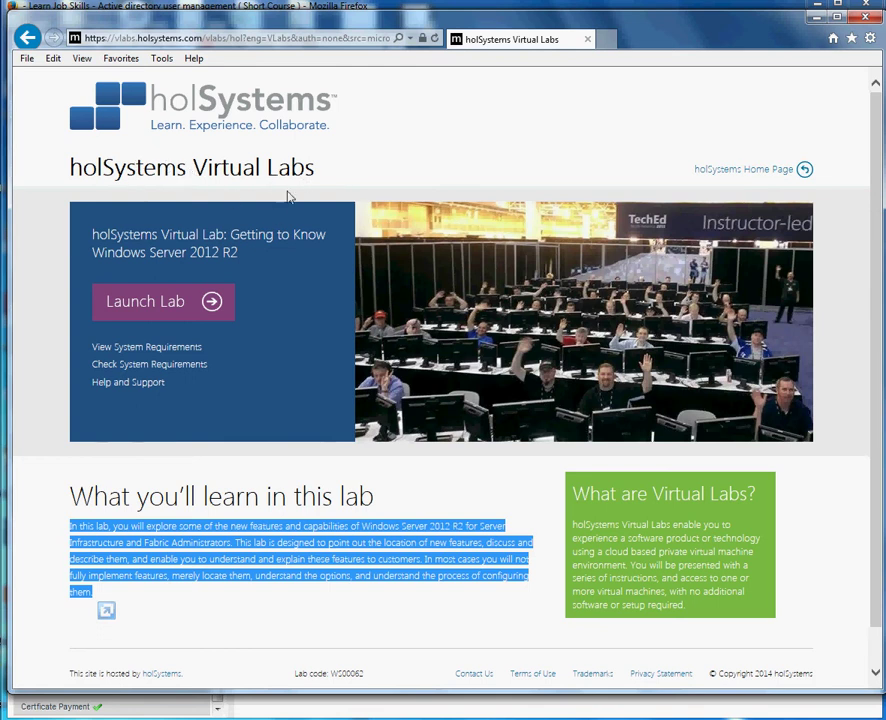
Step: Launch the Windows Server 2012 R2 lab and move the launching dialog lower on screen
left_click(160, 312)
left_click_drag(231, 103, 232, 413)
left_click(341, 188)
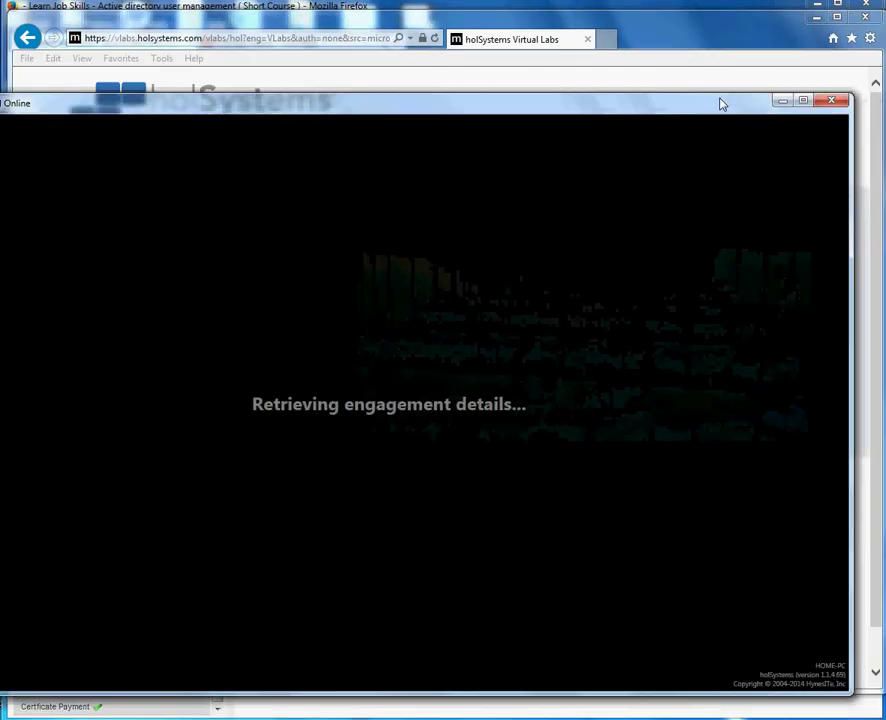
Step: Bring the LaunchPad Online window fully on screen and wait for the DC desktop to connect
left_click_drag(765, 67, 808, 45)
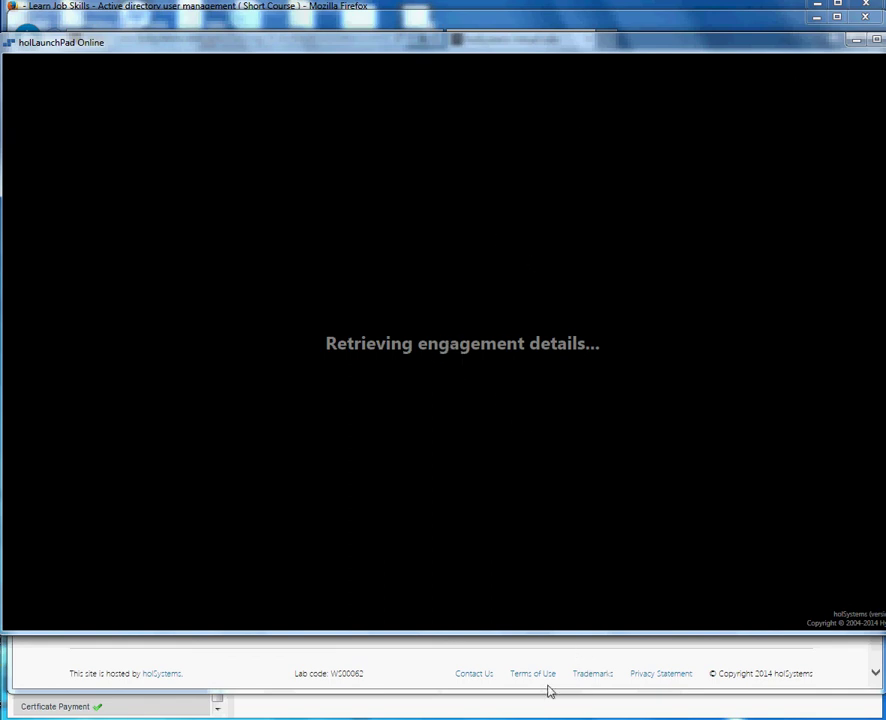
mouse_move(525, 716)
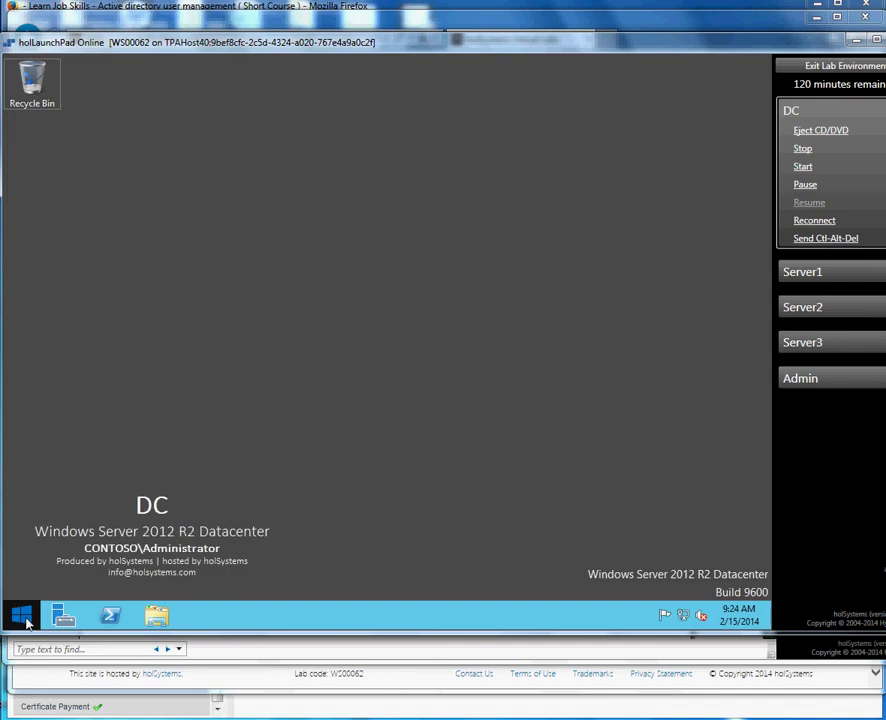
Step: Open Active Directory Users and Computers from Server Manager's Tools menu and maximize it
left_click(64, 616)
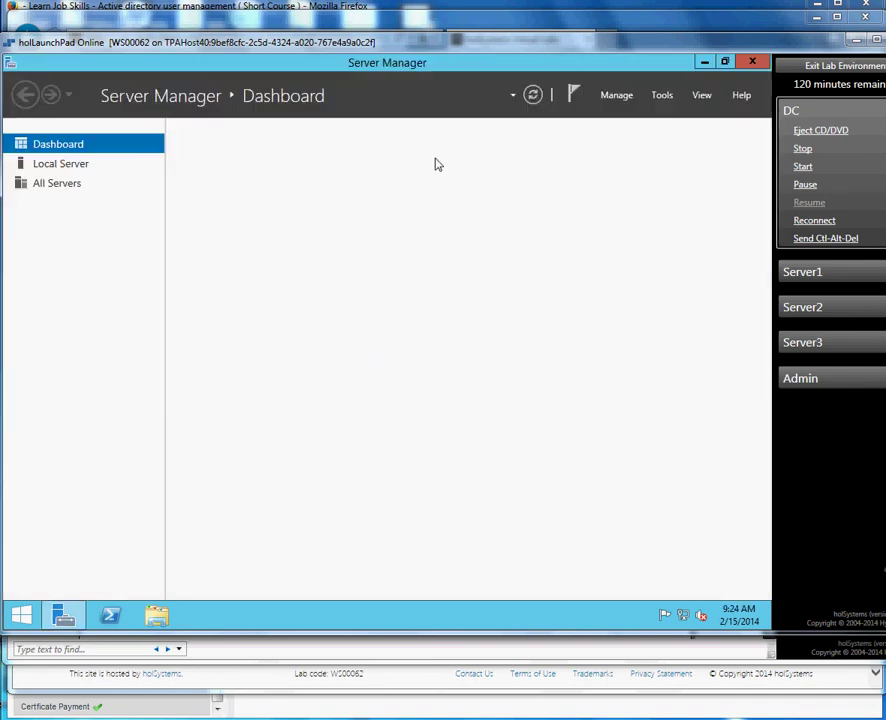
left_click(661, 99)
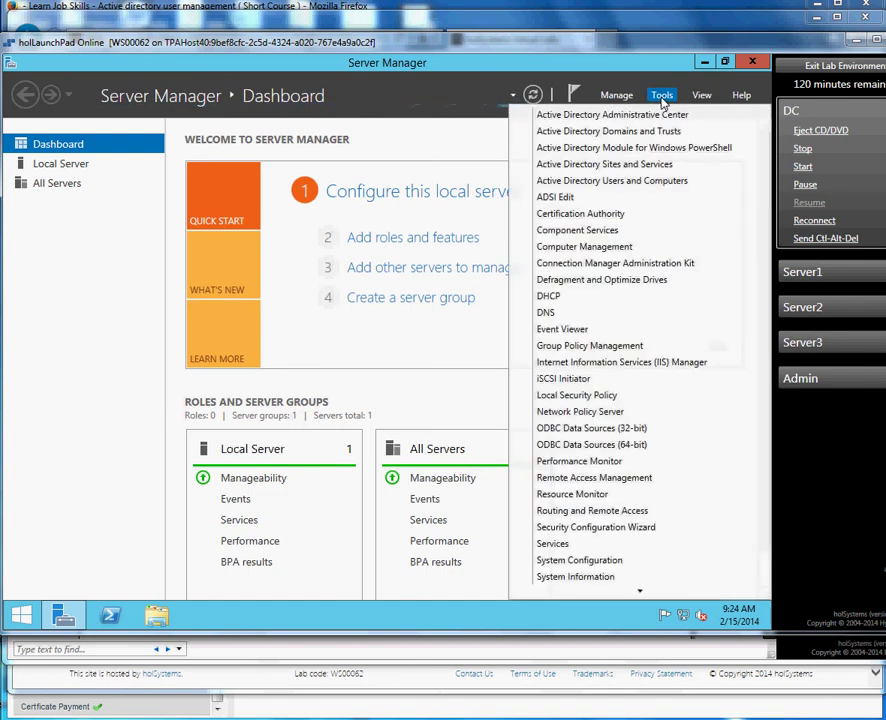
left_click(633, 188)
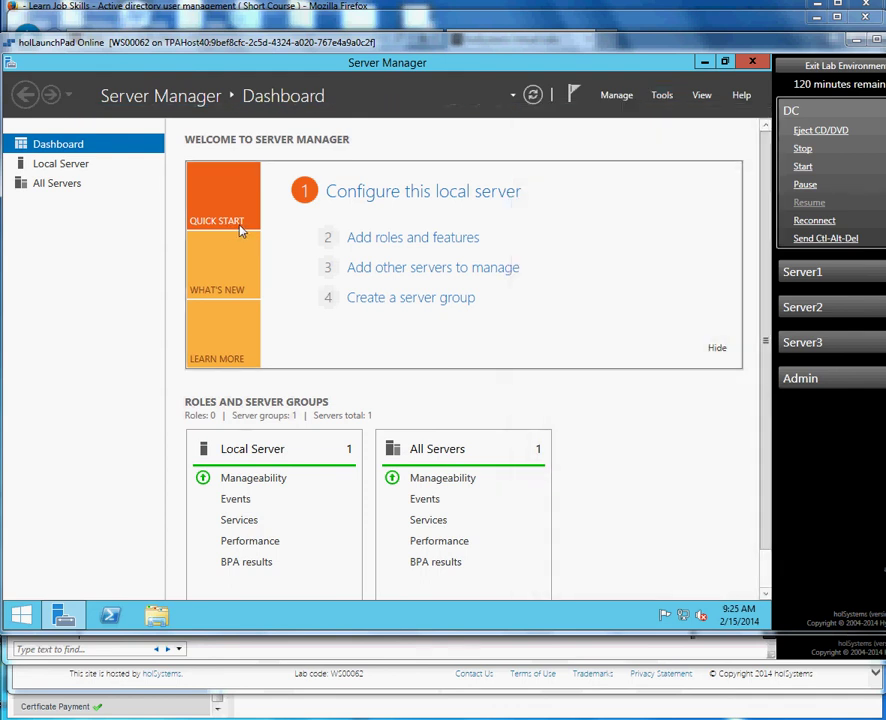
left_click(596, 128)
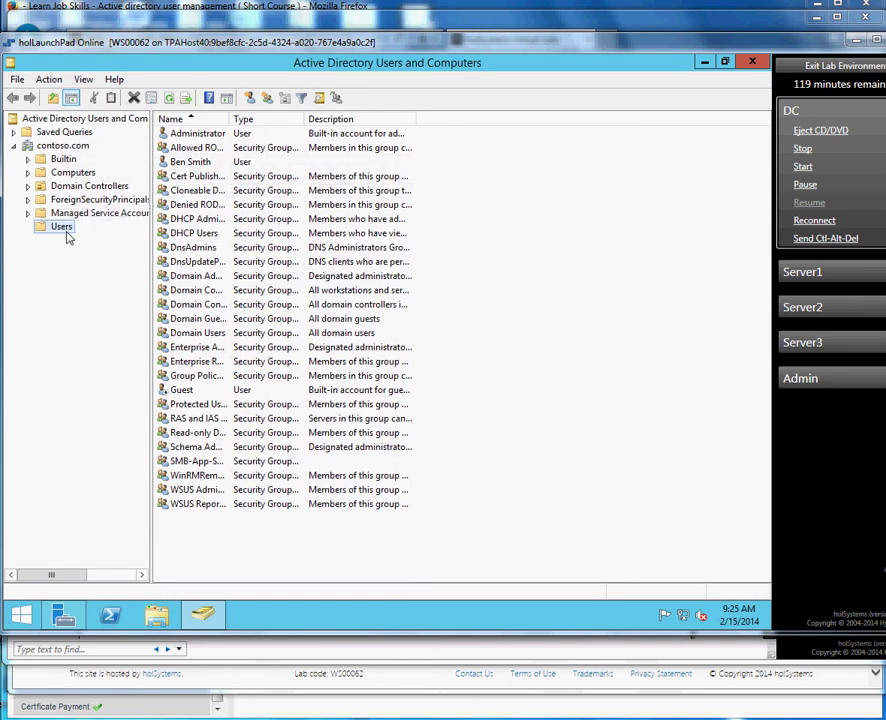
Step: List the Computers container's accounts, then switch the lab view to the ADMIN machine
left_click(89, 173)
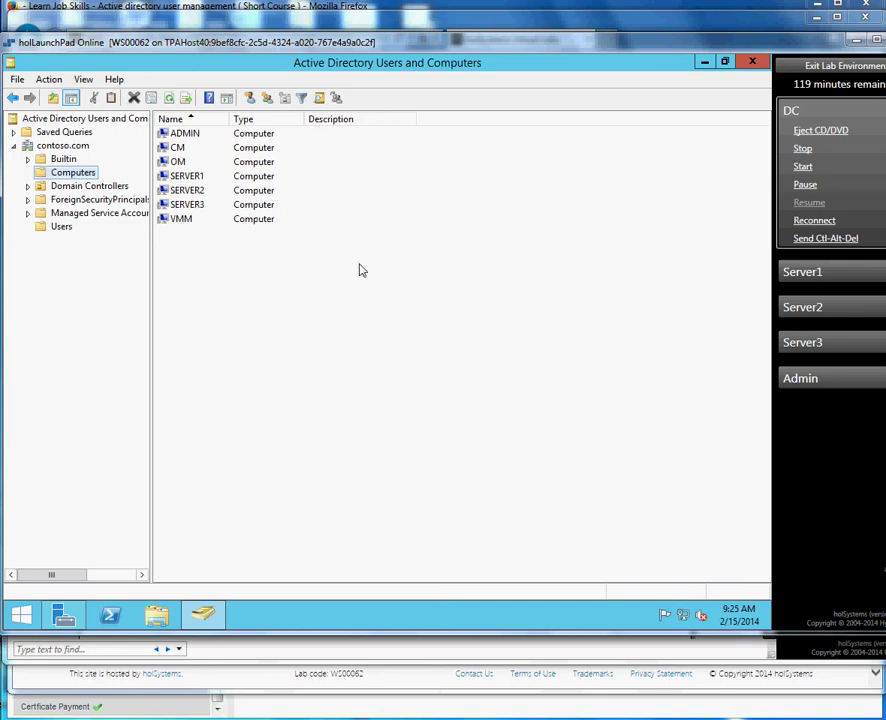
left_click(805, 379)
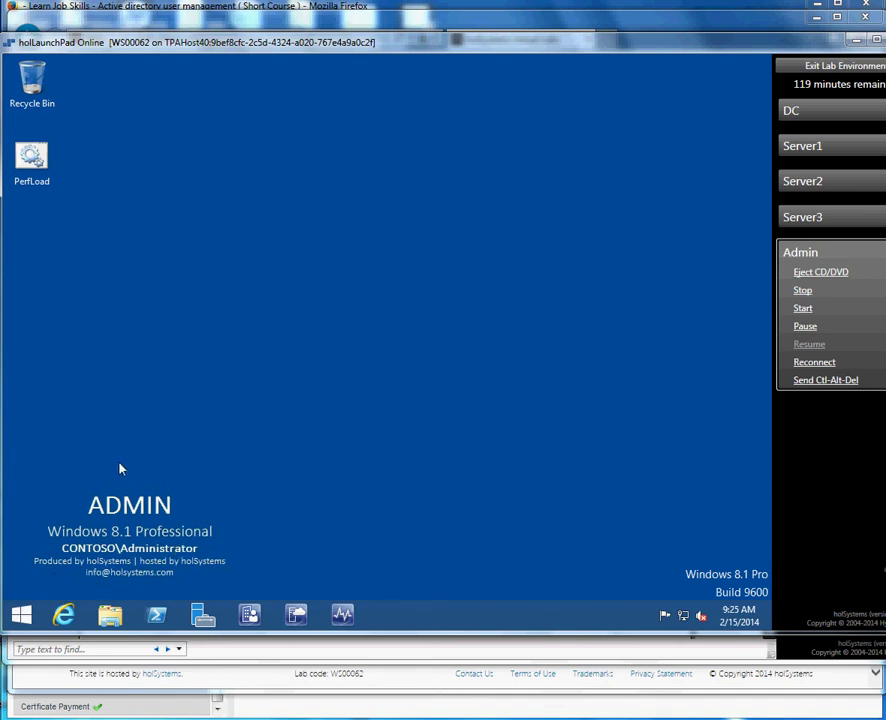
Step: Switch the lab view between the DC and ADMIN machines, ending on the DC server
left_click(809, 112)
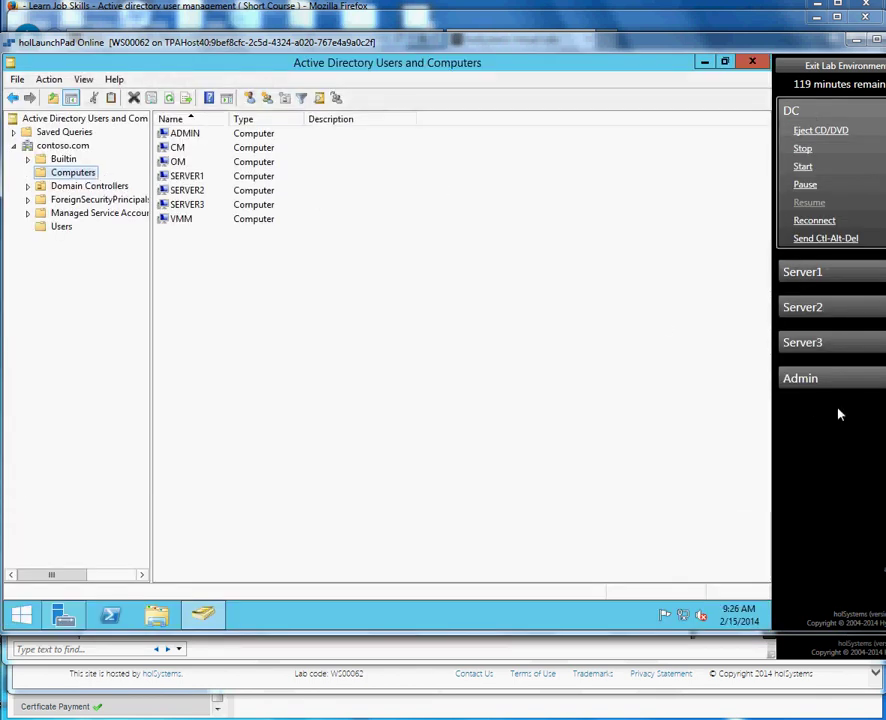
left_click(805, 378)
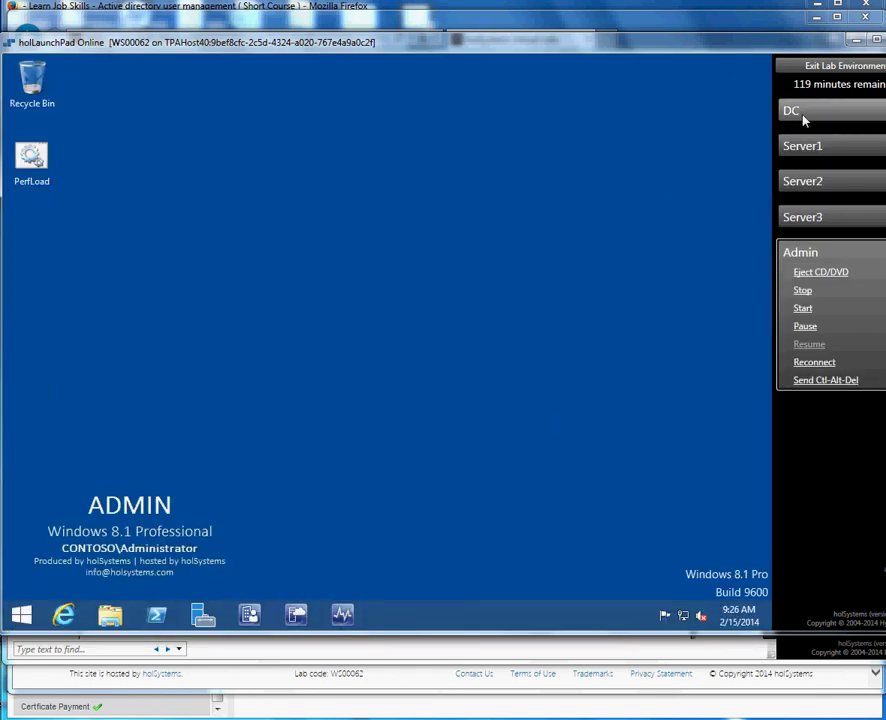
left_click(803, 114)
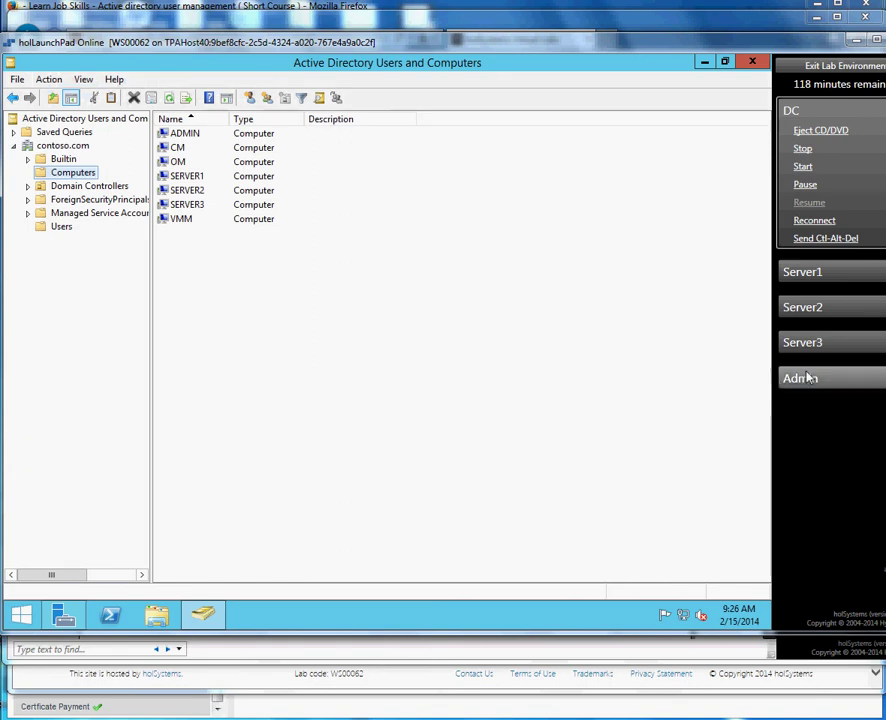
left_click(797, 378)
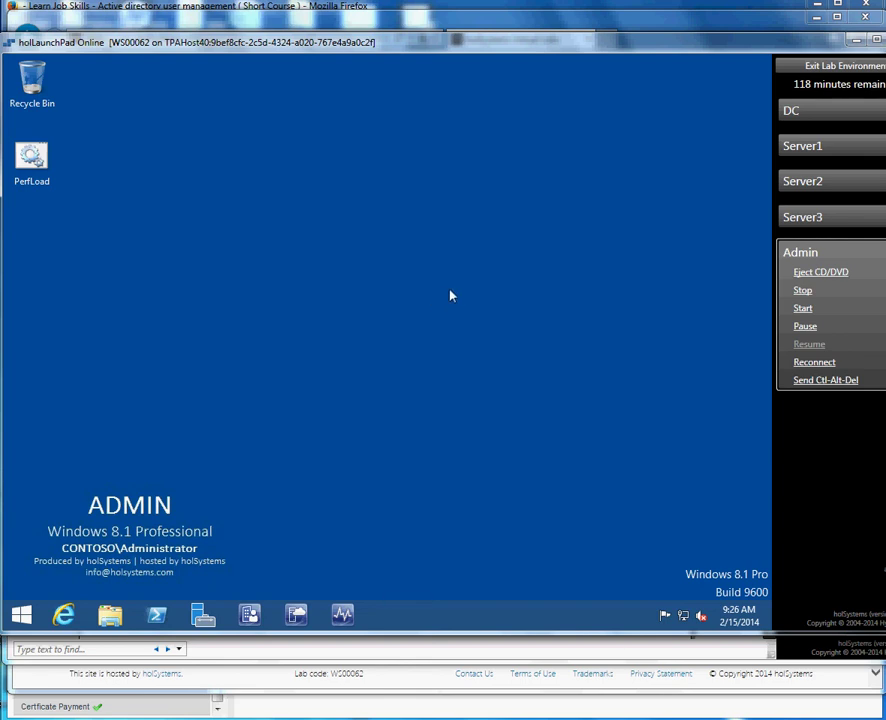
left_click(805, 110)
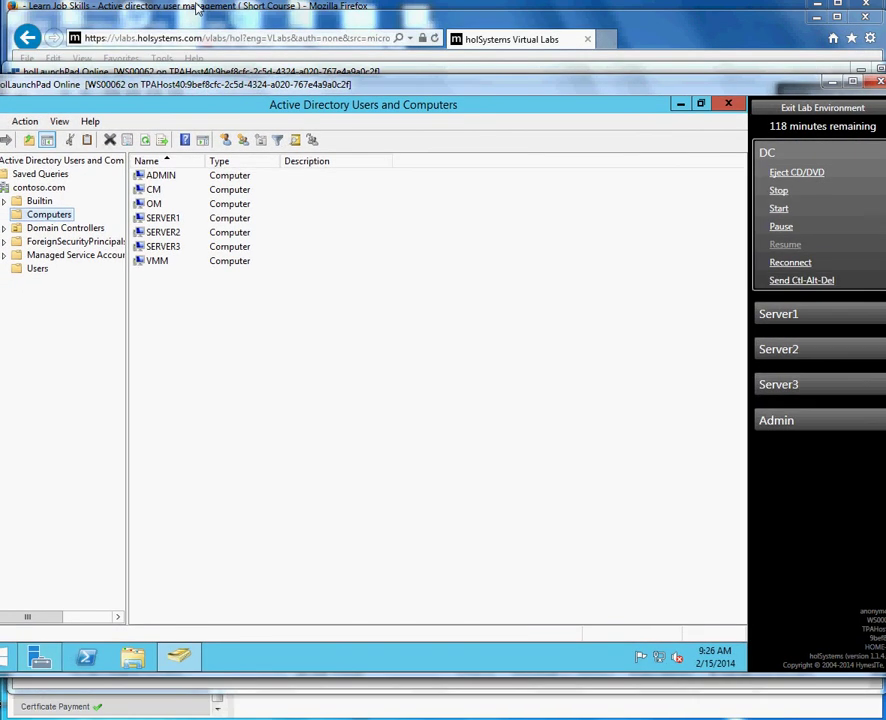
Step: Return to the AD Live Labs by Microsoft lesson in Firefox and deselect the lab link
left_click(197, 8)
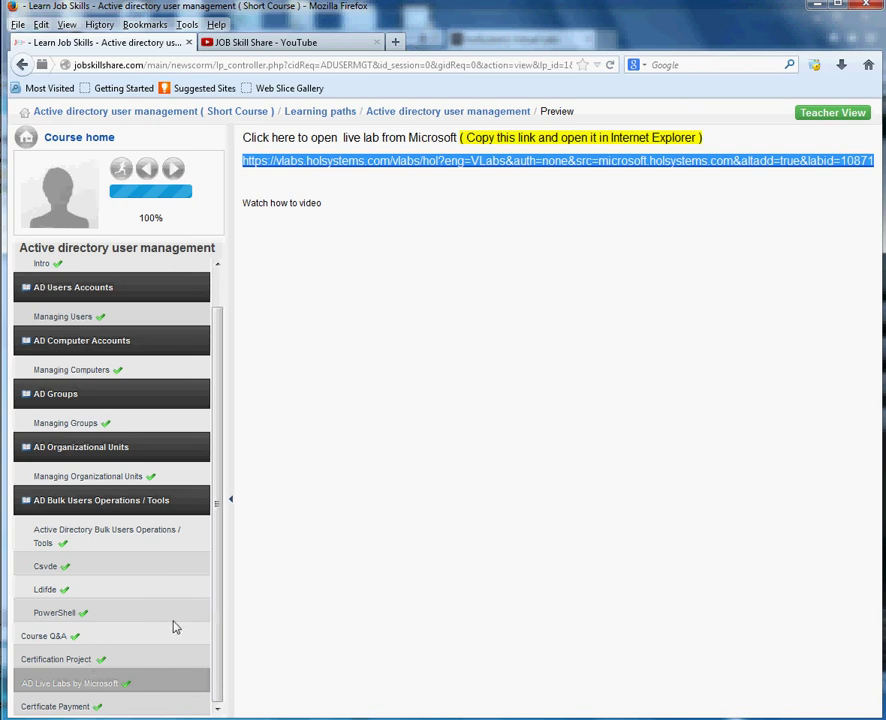
left_click(445, 470)
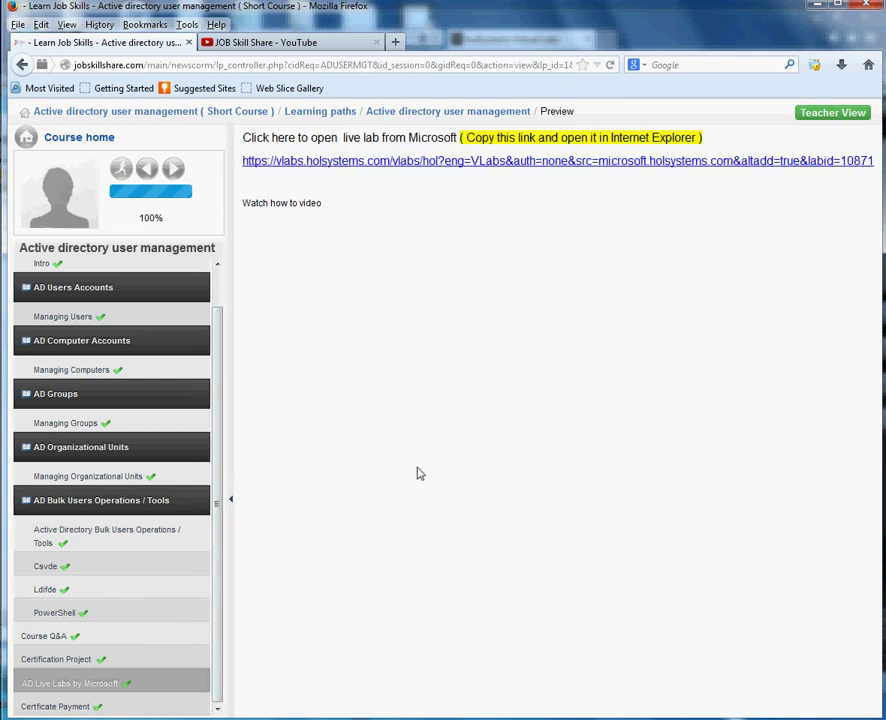